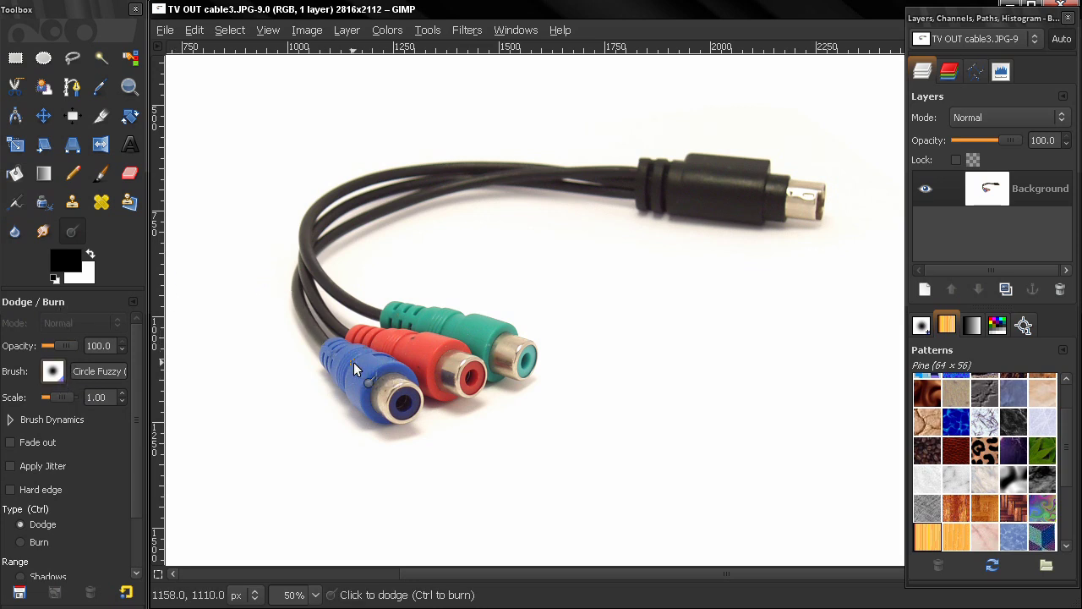
Step: Set the Dodge/Burn brush scale to 2.51 and scroll the tool options down
{"action": "left_click", "coordinate": [62, 397]}
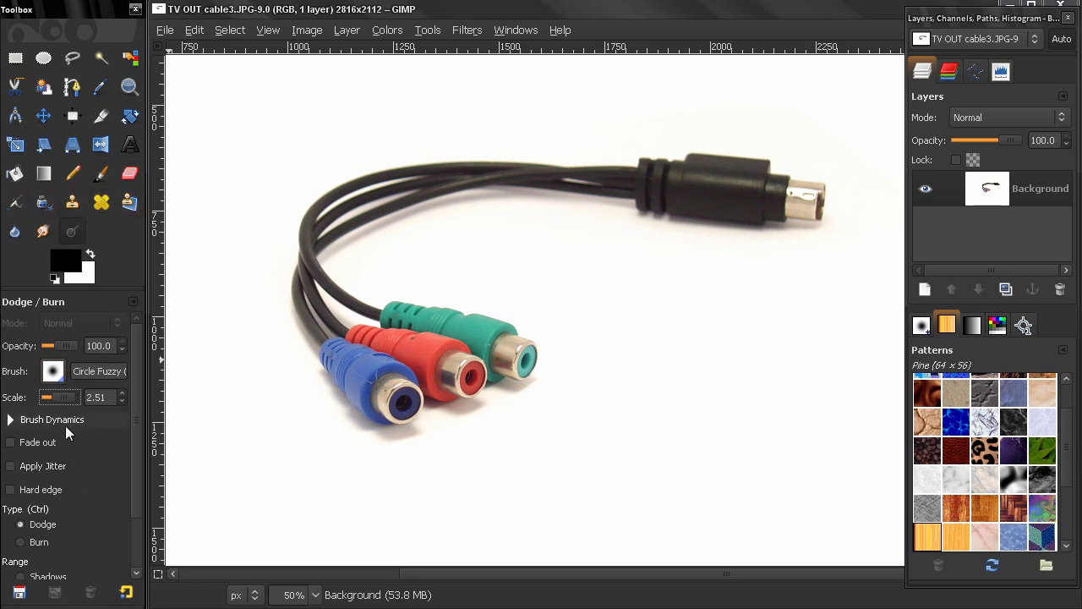
{"action": "mouse_move", "coordinate": [136, 435]}
{"action": "left_mouse_down"}
{"action": "mouse_move", "coordinate": [144, 460]}
{"action": "mouse_move", "coordinate": [127, 495]}
{"action": "left_mouse_up"}
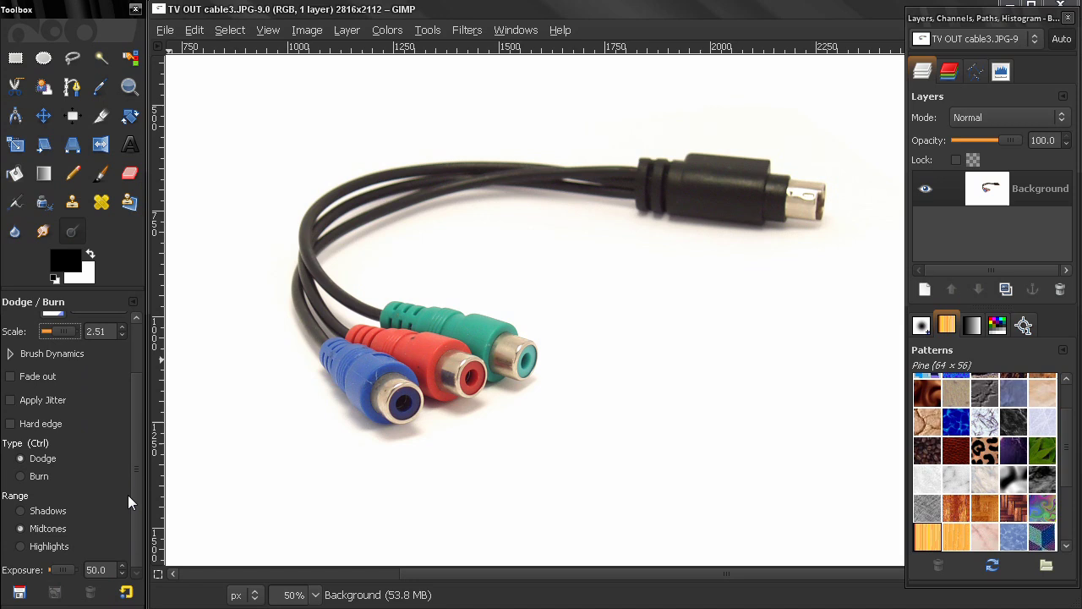
{"action": "left_click", "coordinate": [26, 477]}
{"action": "left_click", "coordinate": [23, 458]}
Step: Set the Dodge/Burn Range to Shadows, then change it to Highlights
{"action": "left_click", "coordinate": [50, 510]}
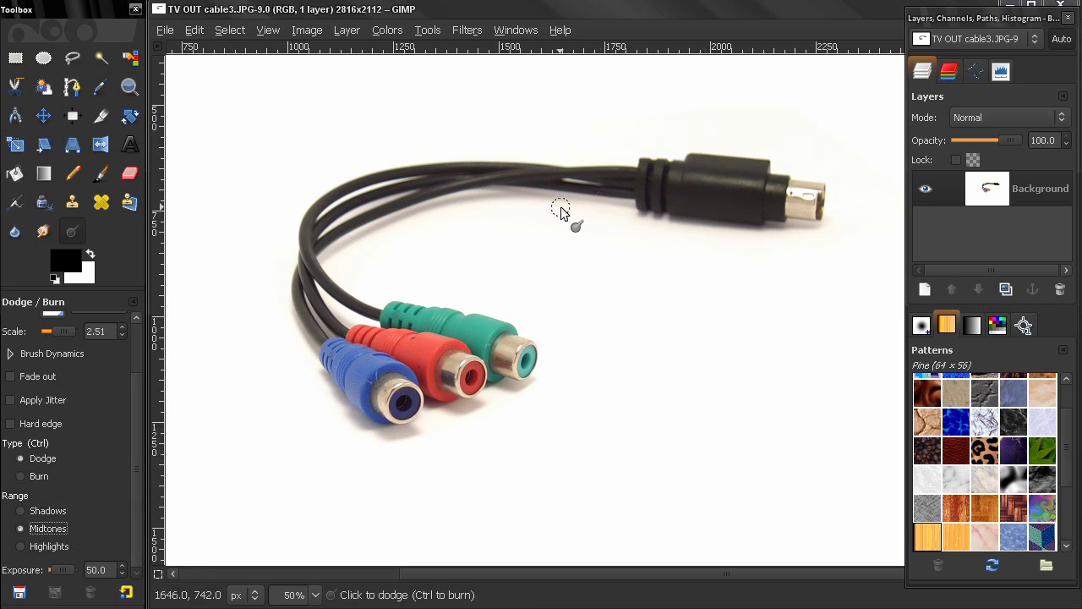
{"action": "left_click", "coordinate": [53, 545]}
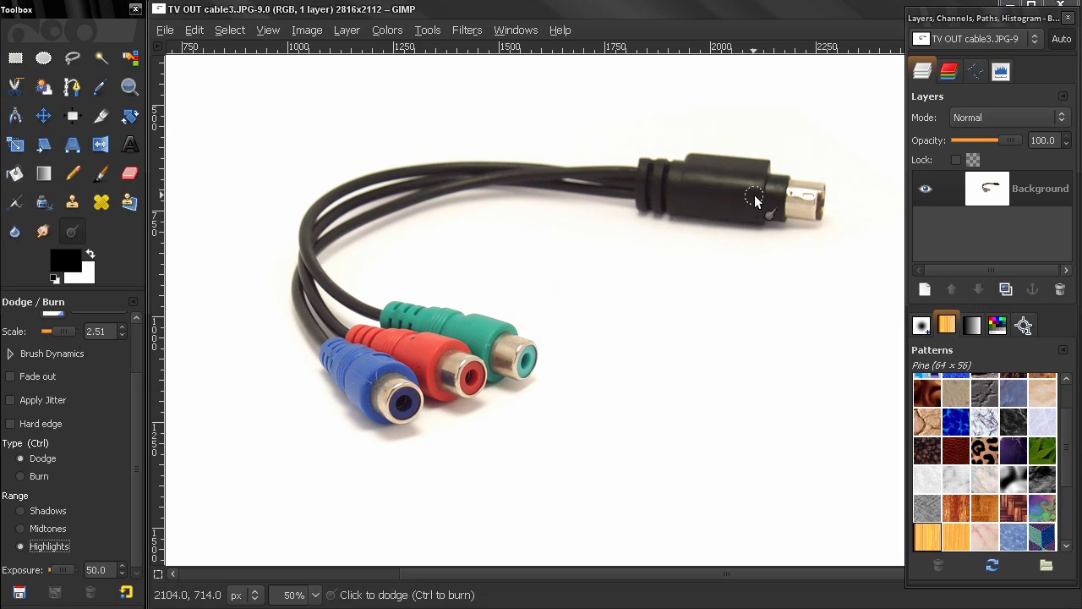
{"action": "left_click", "coordinate": [28, 547]}
Step: Test a dodge on the black connector and undo it, leaving the photo unchanged
{"action": "left_click", "coordinate": [694, 188]}
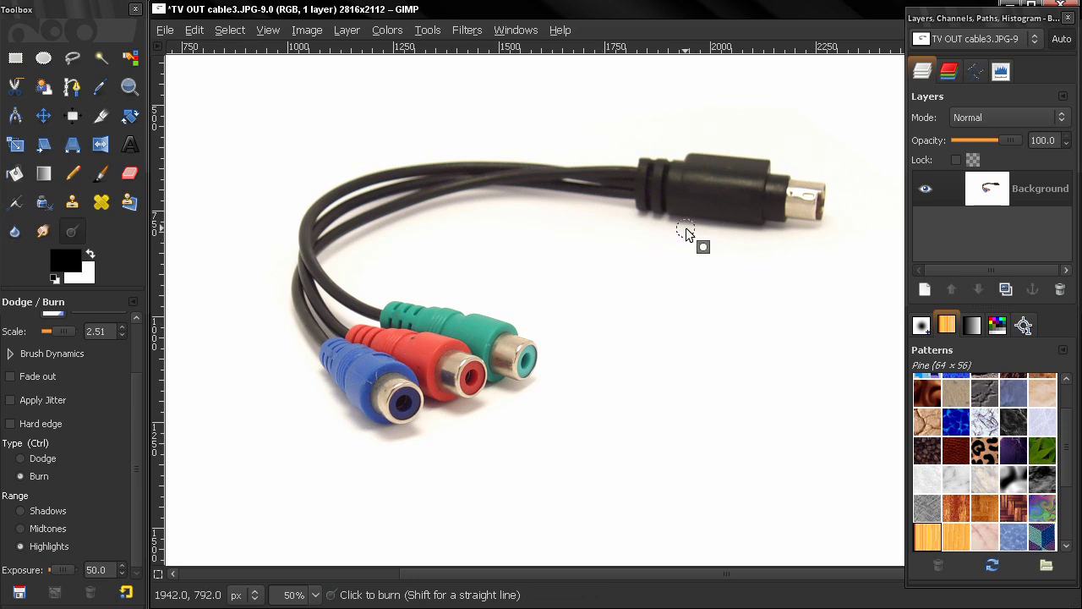
{"action": "key", "text": "ctrl+z"}
{"action": "key", "text": "ctrl"}
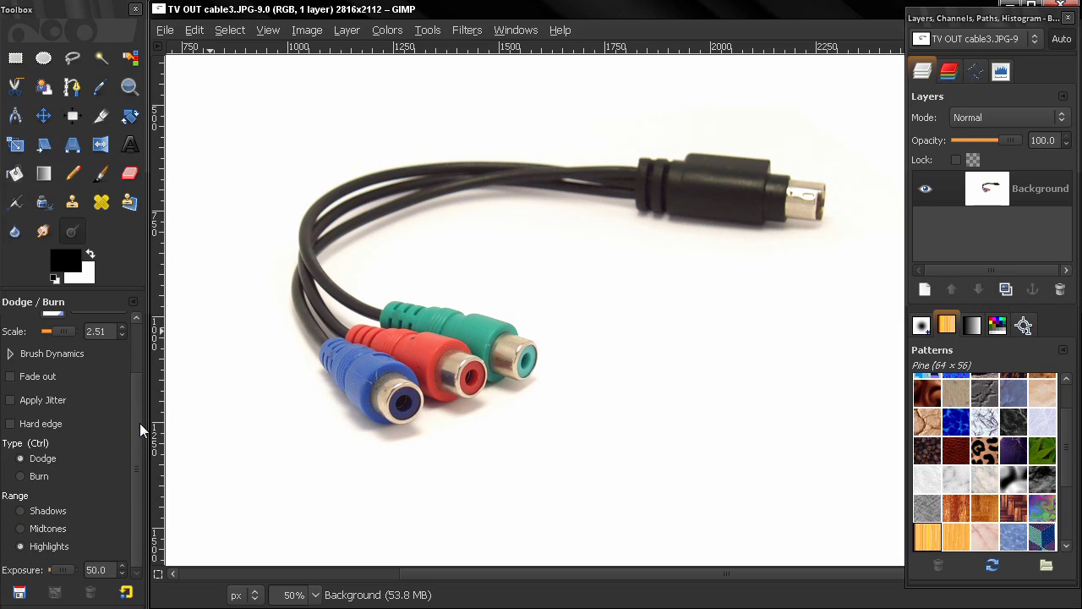
Step: Try Burn and Midtones, return to Dodge on Highlights, and undo a connector test stroke
{"action": "left_click", "coordinate": [43, 476]}
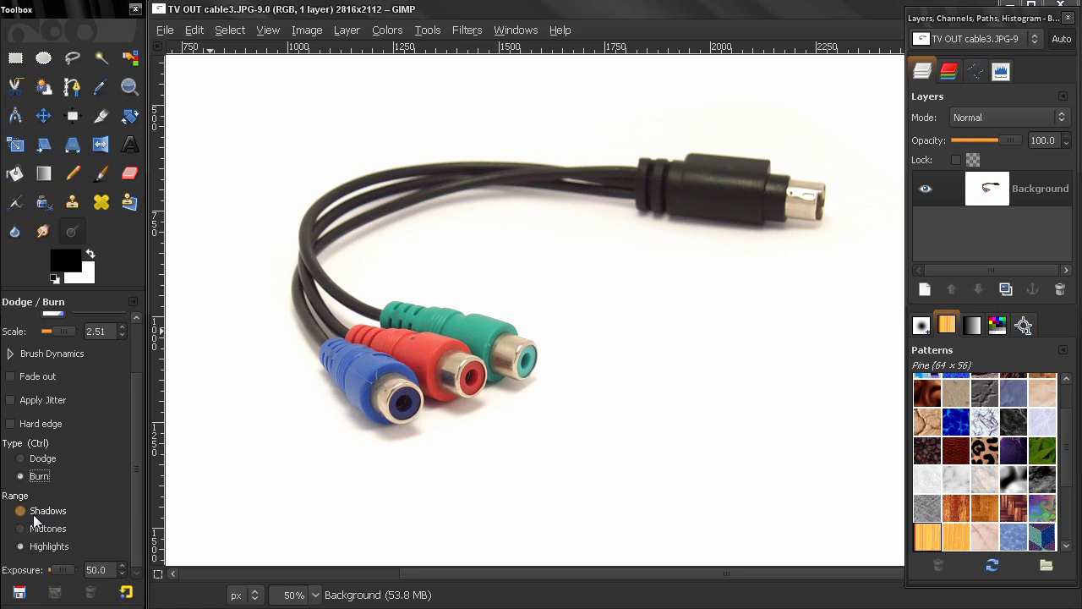
{"action": "left_click", "coordinate": [48, 531]}
{"action": "left_click", "coordinate": [56, 459]}
{"action": "left_click", "coordinate": [40, 547]}
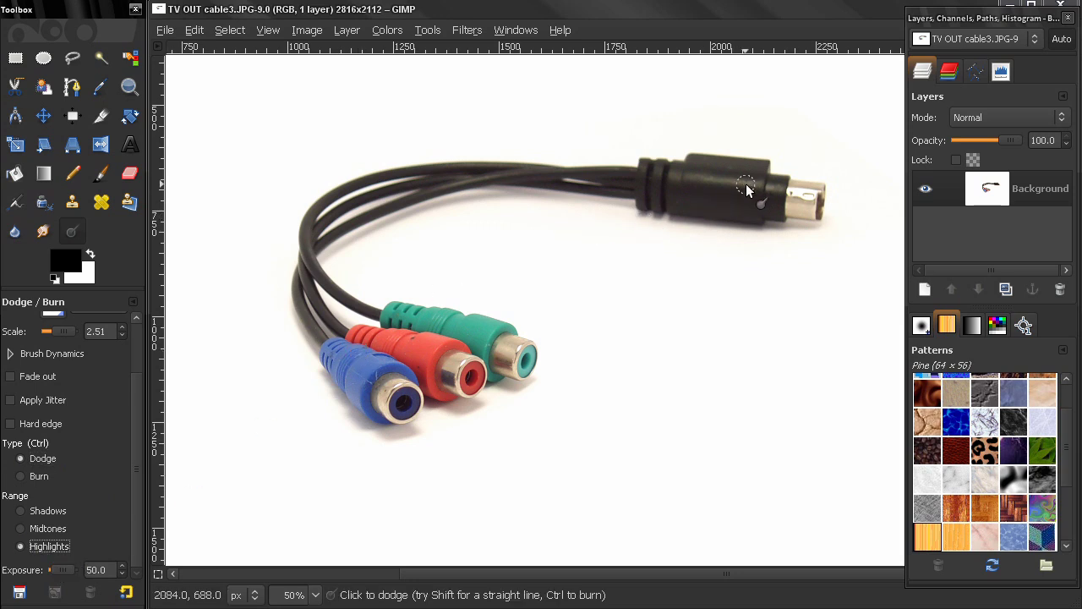
{"action": "left_click", "coordinate": [689, 195]}
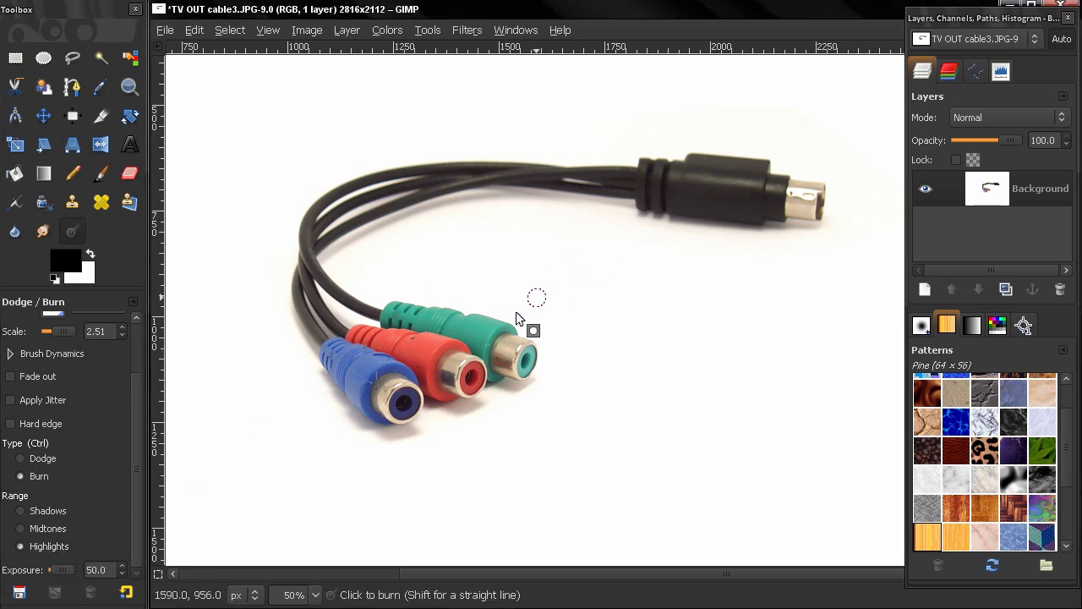
{"action": "key", "text": "ctrl+z"}
Step: Raise the exposure to 100, then undo a trial dodge stroke on the connector
{"action": "left_click_drag", "start_coordinate": [60, 570], "coordinate": [76, 570]}
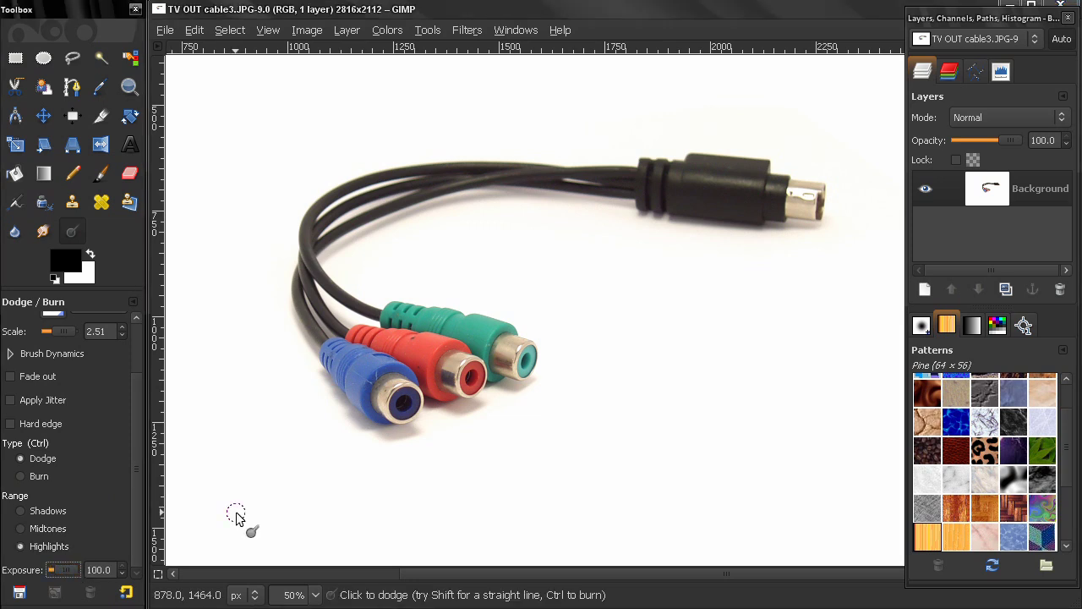
{"action": "left_click_drag", "start_coordinate": [709, 196], "coordinate": [698, 208]}
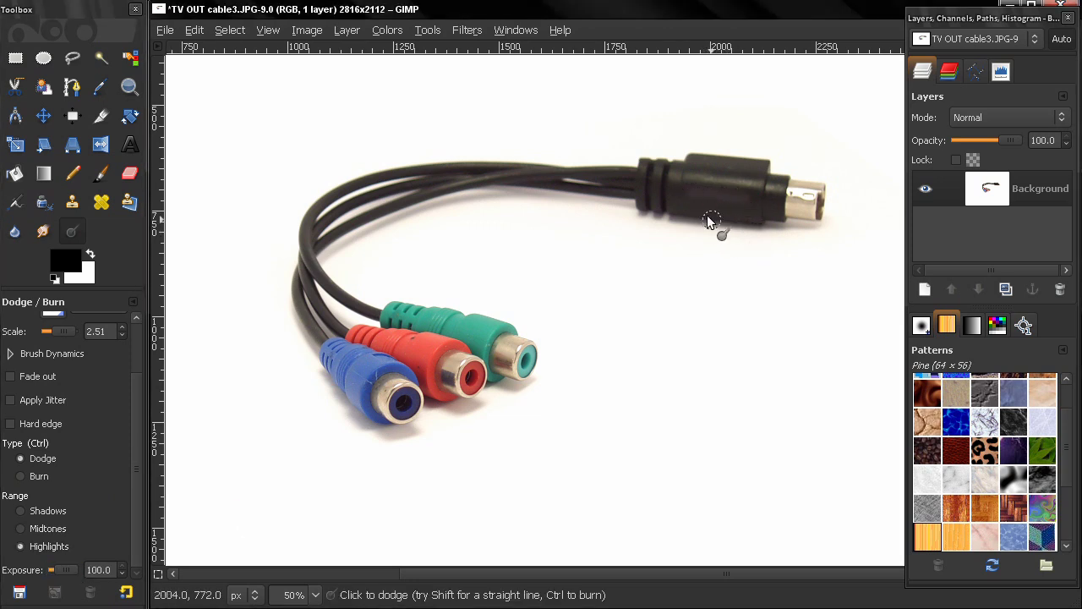
{"action": "key", "text": "ctrl"}
{"action": "key", "text": "ctrl+z"}
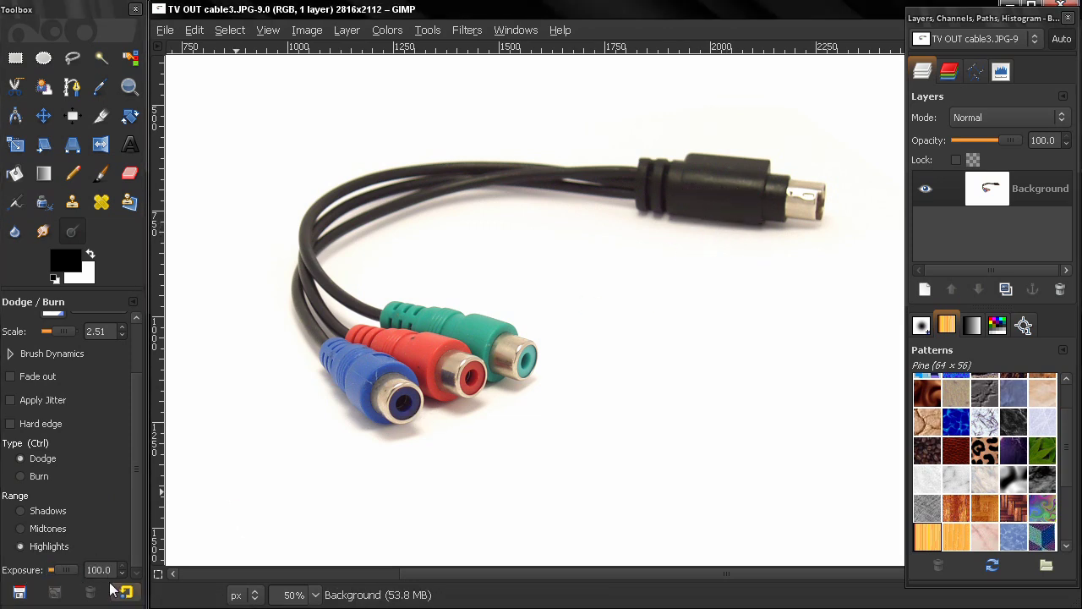
Step: Reset Dodge/Burn, set scale 2.51, Highlights, exposure 28.6, and dodge the shadow under the cable
{"action": "left_click", "coordinate": [126, 591]}
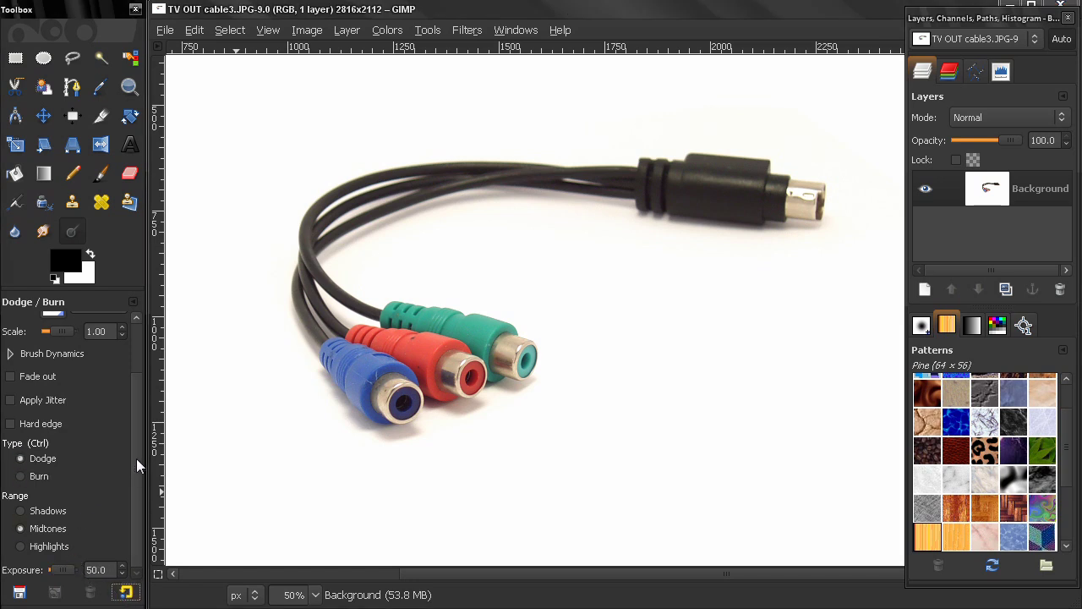
{"action": "left_click_drag", "start_coordinate": [137, 429], "coordinate": [141, 372]}
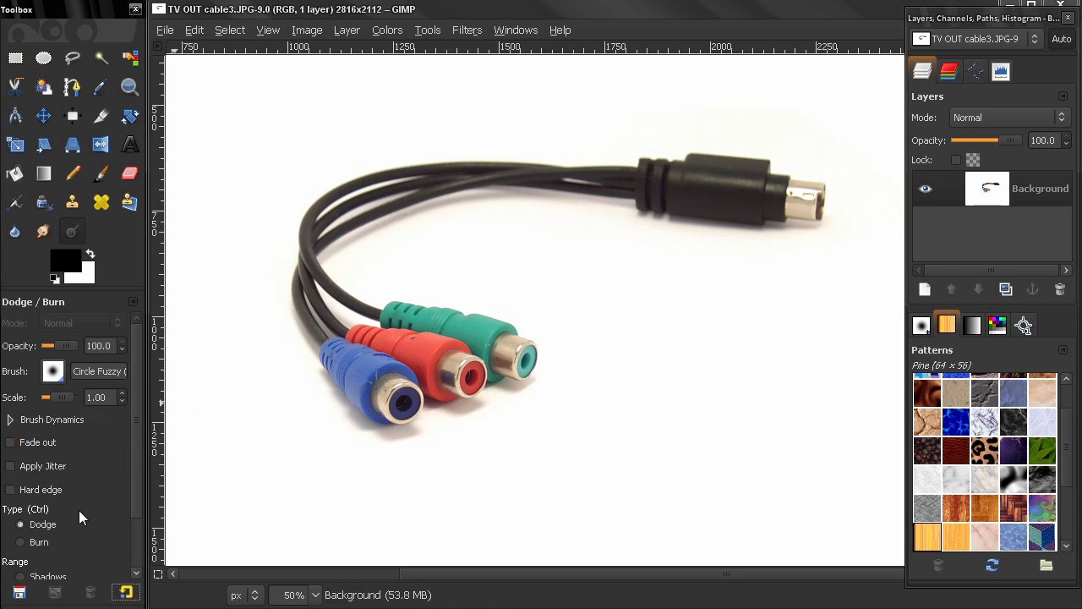
{"action": "left_click", "coordinate": [57, 397]}
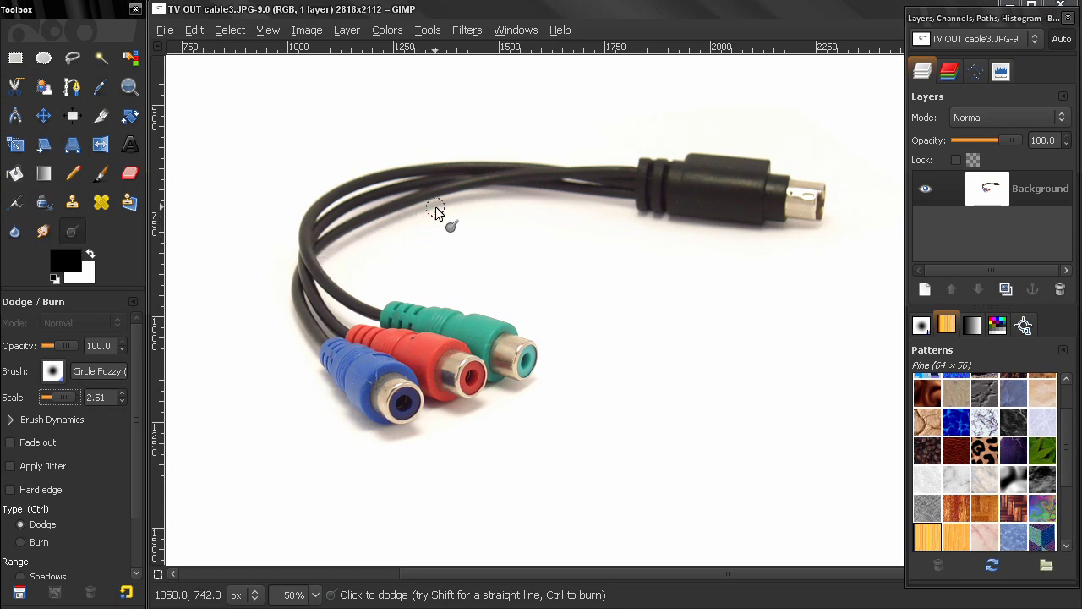
{"action": "scroll", "coordinate": [126, 462], "scroll_direction": "down", "scroll_amount": 2}
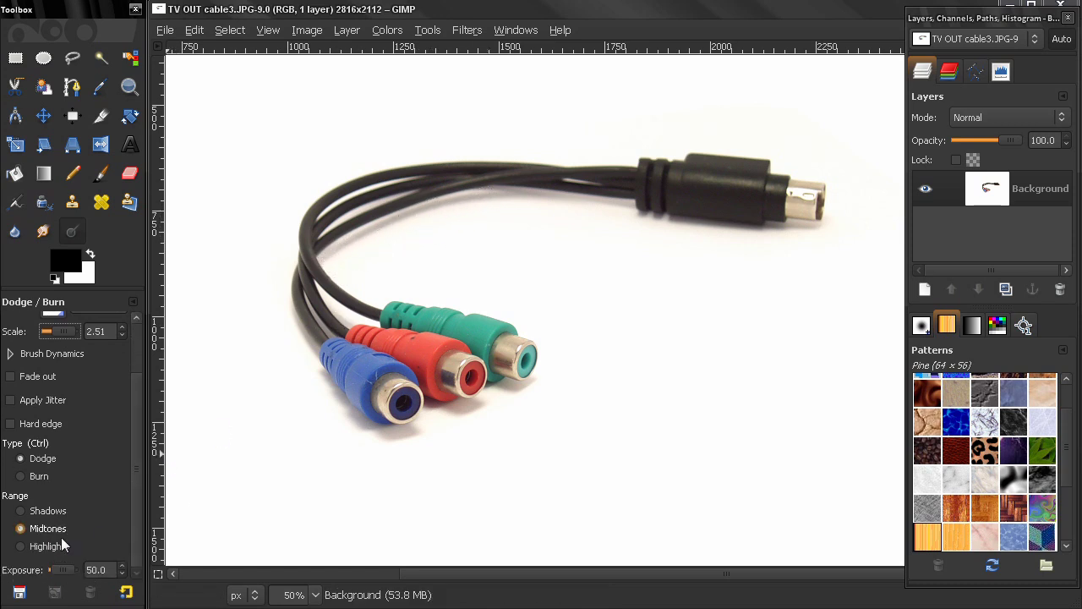
{"action": "left_click", "coordinate": [49, 546]}
{"action": "left_click", "coordinate": [67, 572]}
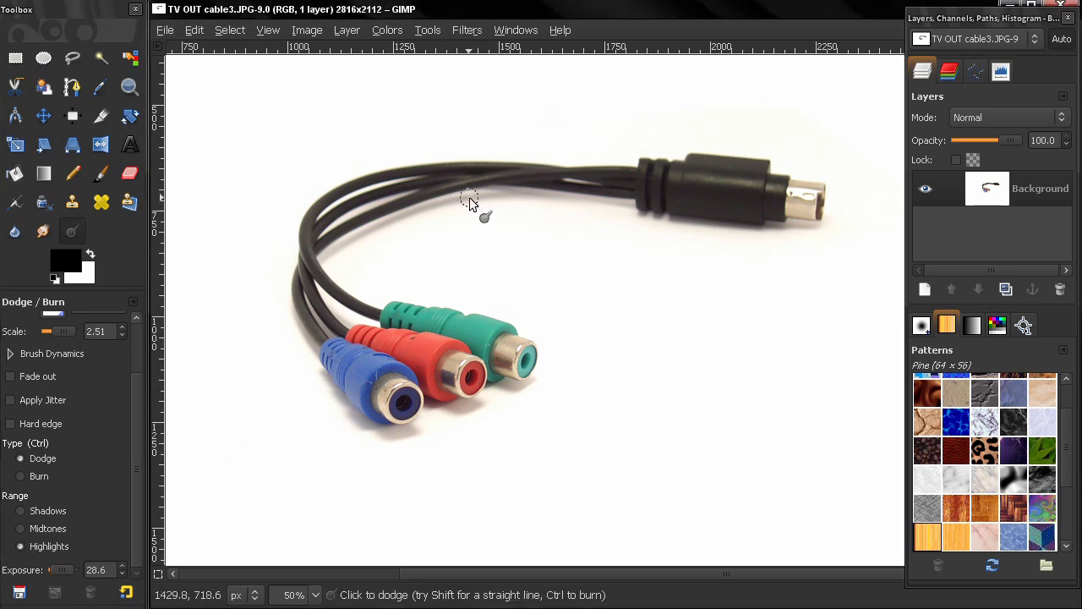
{"action": "left_click_drag", "start_coordinate": [345, 274], "coordinate": [362, 240]}
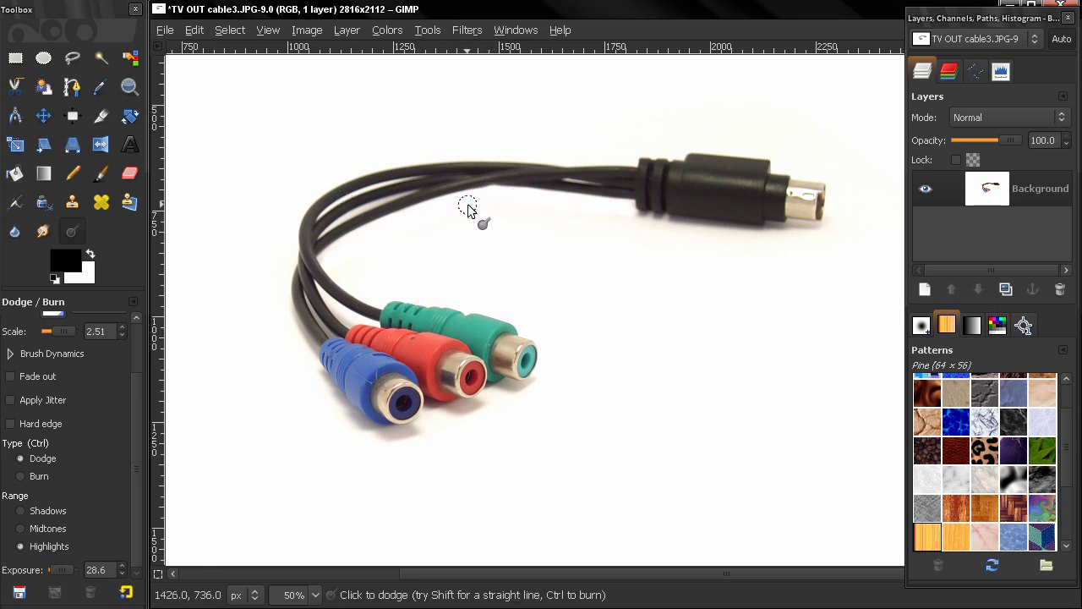
{"action": "left_click_drag", "start_coordinate": [137, 405], "coordinate": [140, 326]}
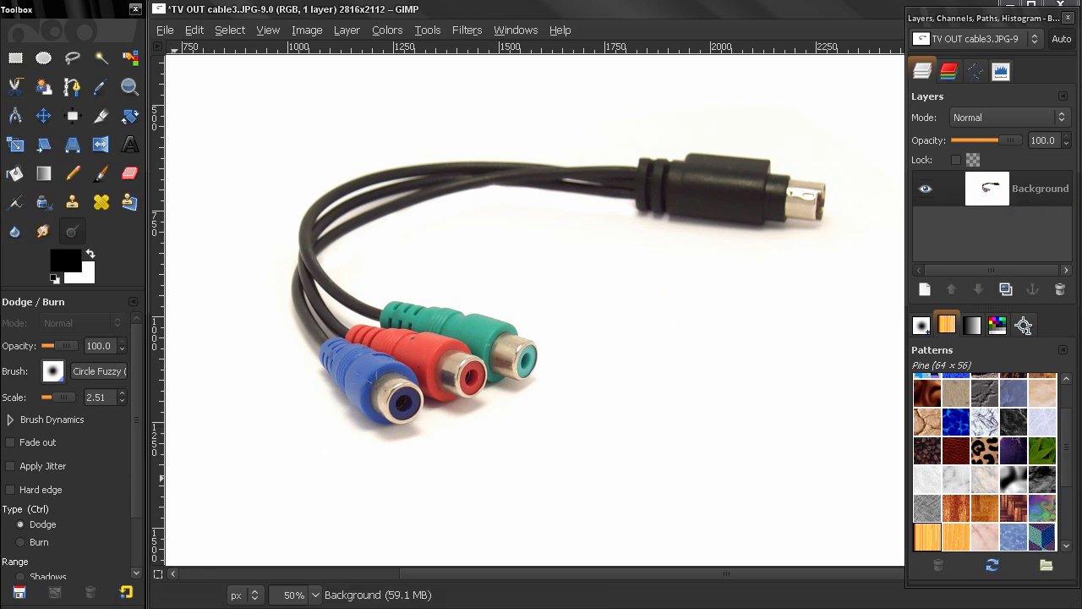
{"action": "scroll", "coordinate": [136, 383], "scroll_direction": "down", "scroll_amount": 3}
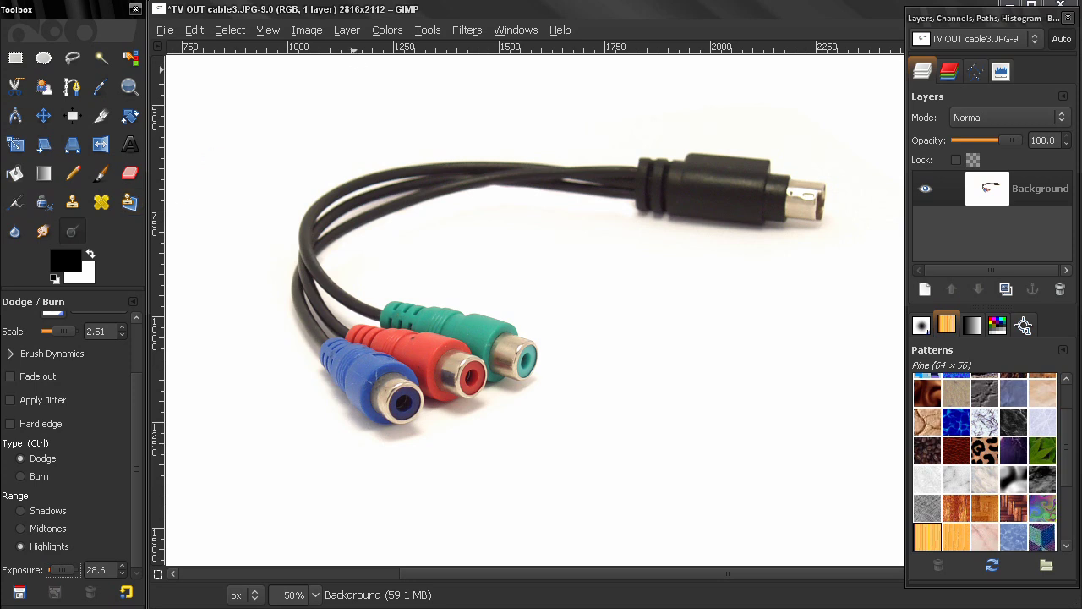
{"action": "left_click", "coordinate": [427, 31]}
{"action": "mouse_move", "coordinate": [462, 106]}
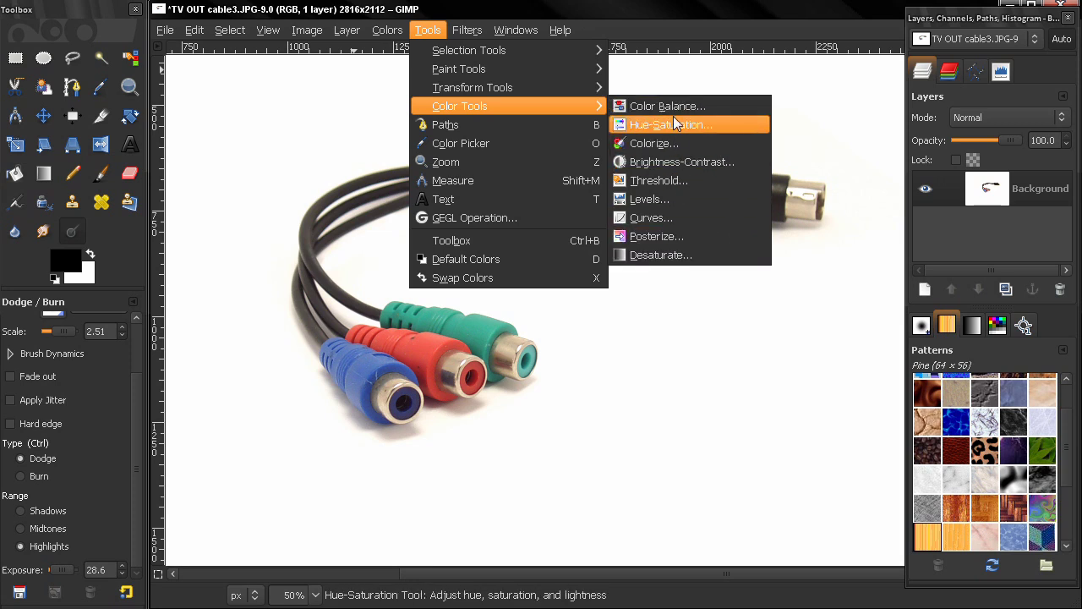
{"action": "left_click", "coordinate": [467, 17]}
{"action": "left_click", "coordinate": [388, 30]}
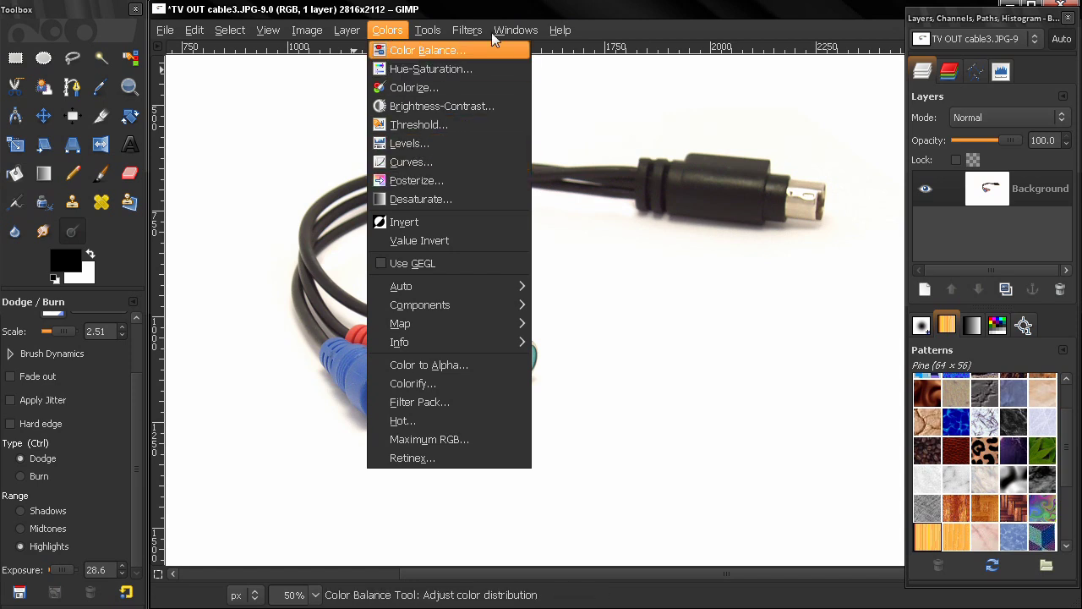
{"action": "left_click", "coordinate": [598, 12]}
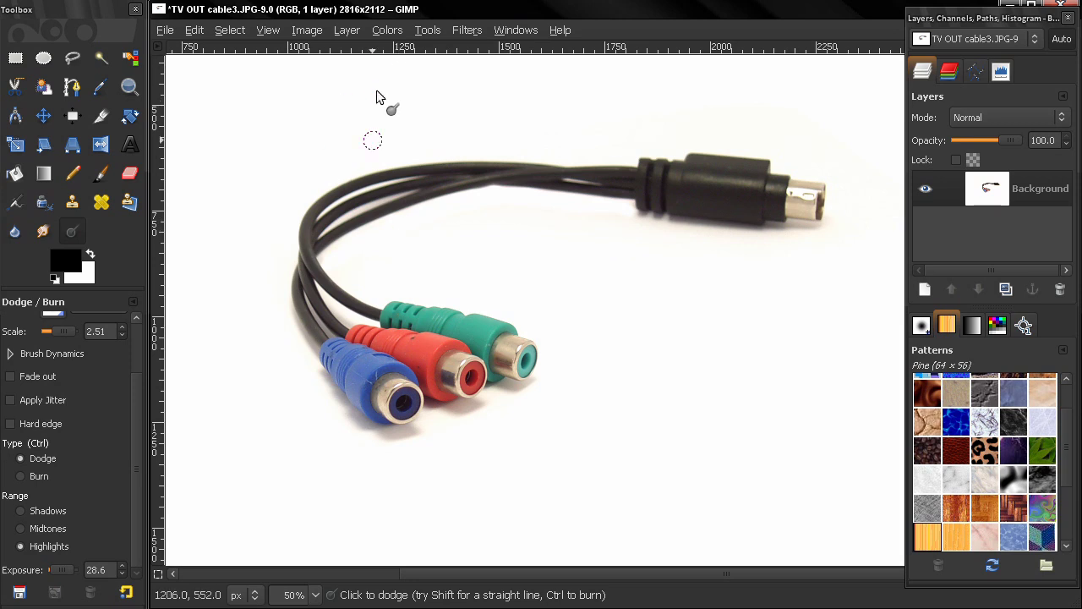
Step: Browse the Palettes, Gradients, Patterns and Brushes dock tabs
{"action": "left_click", "coordinate": [998, 326]}
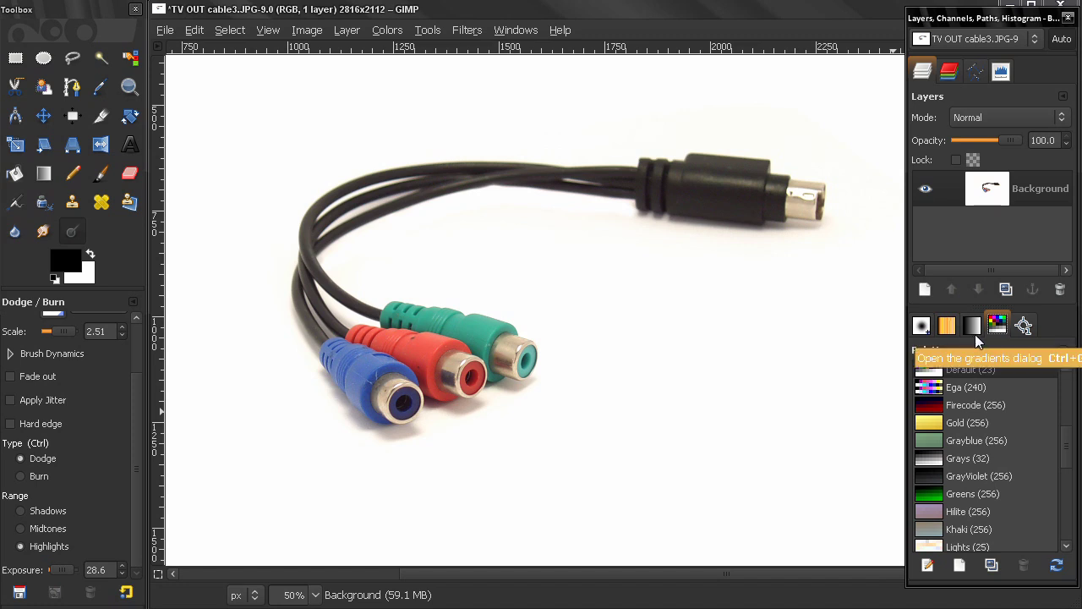
{"action": "left_click", "coordinate": [970, 328]}
{"action": "left_click", "coordinate": [945, 326]}
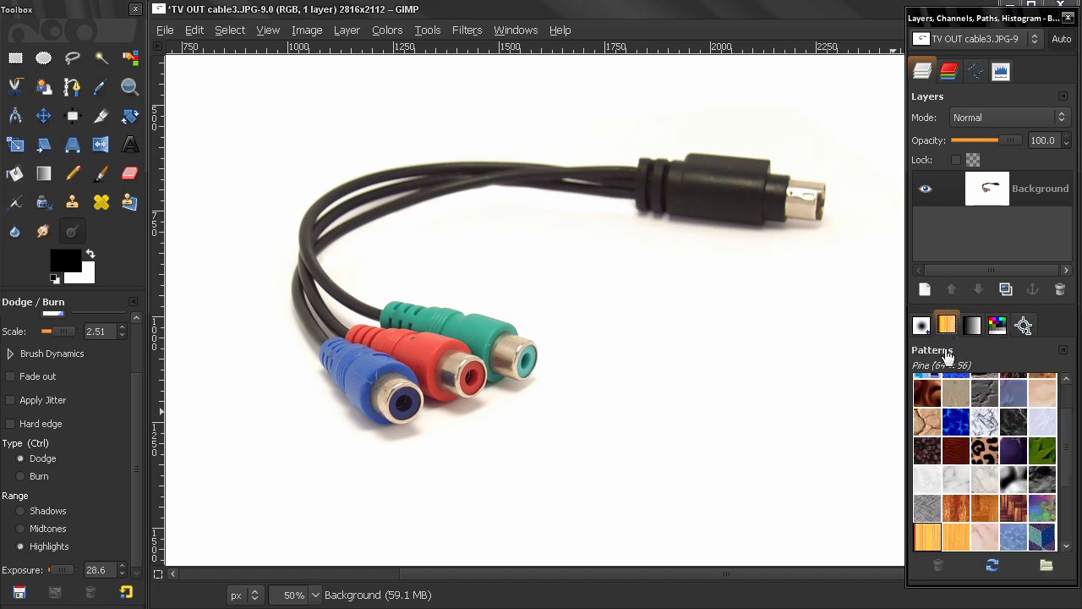
{"action": "left_click", "coordinate": [923, 333]}
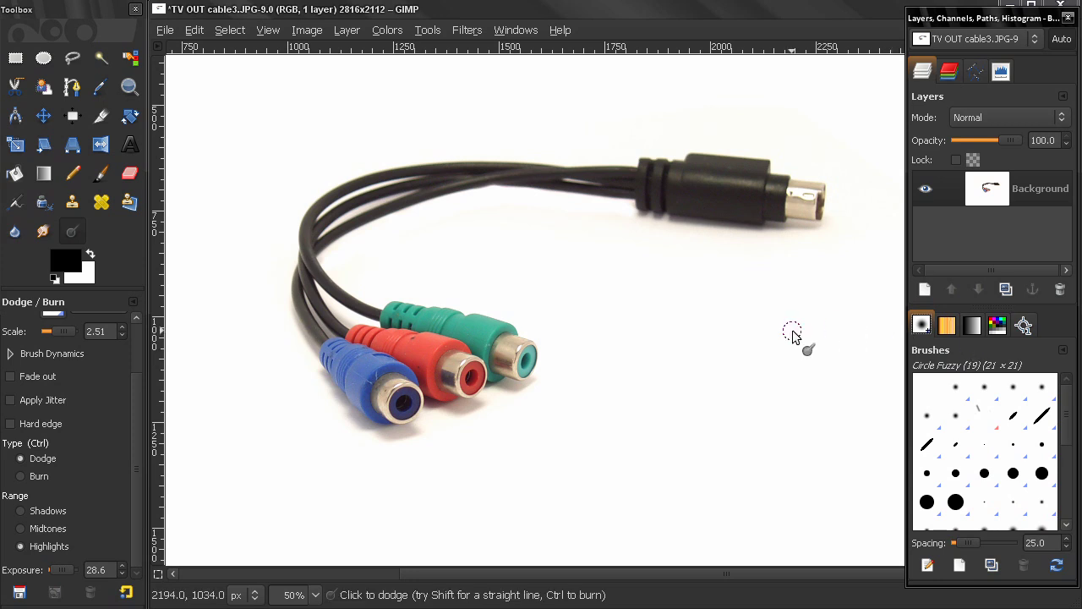
Step: Select the Blend gradient tool and show the Palettes list
{"action": "left_click", "coordinate": [38, 179]}
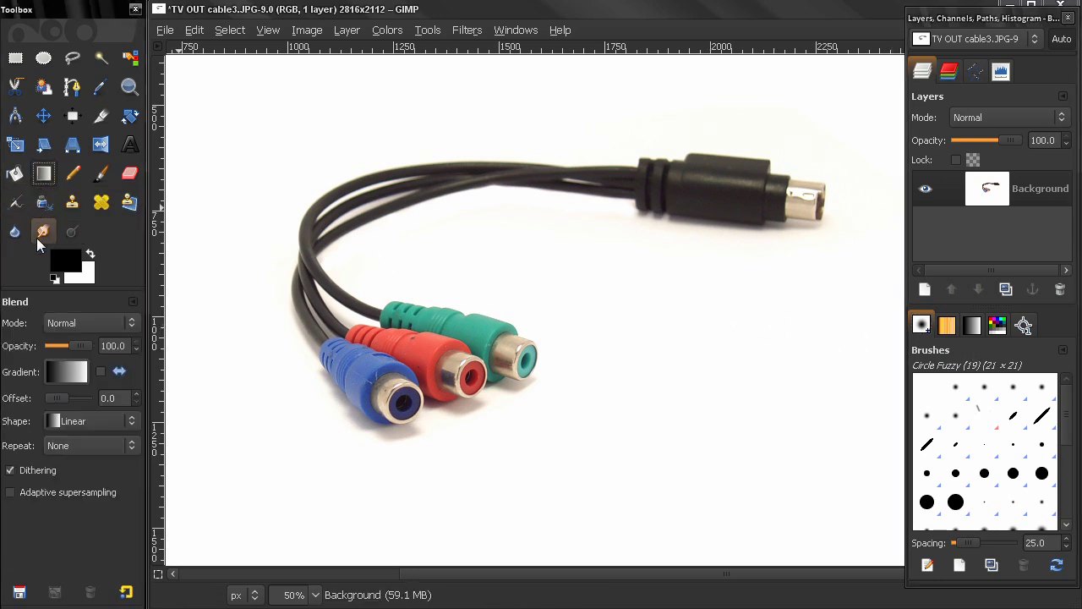
{"action": "left_click", "coordinate": [947, 325]}
{"action": "left_click", "coordinate": [971, 325]}
{"action": "left_click", "coordinate": [997, 325]}
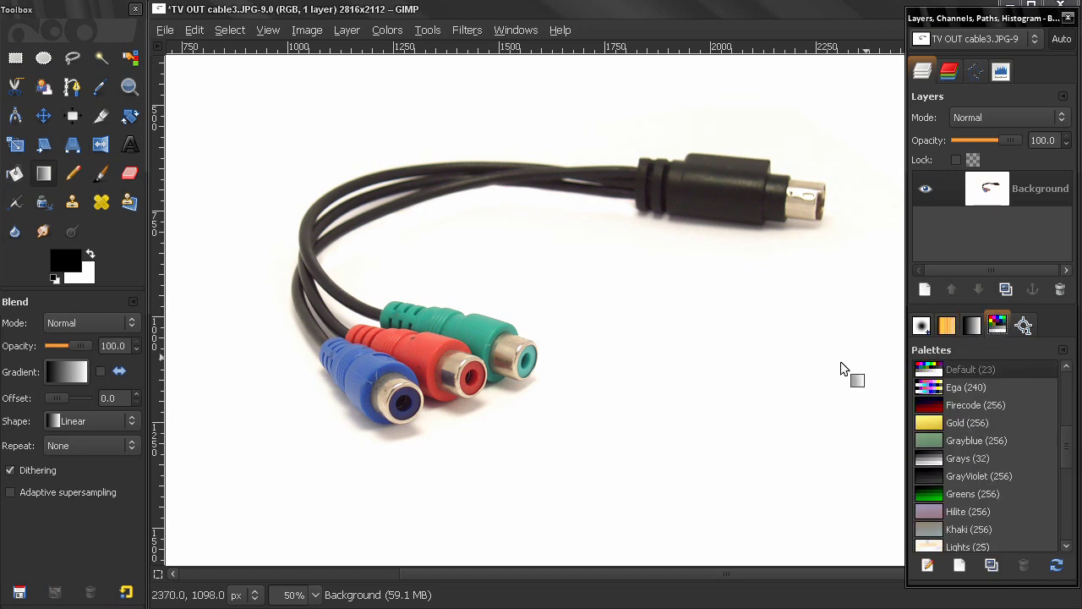